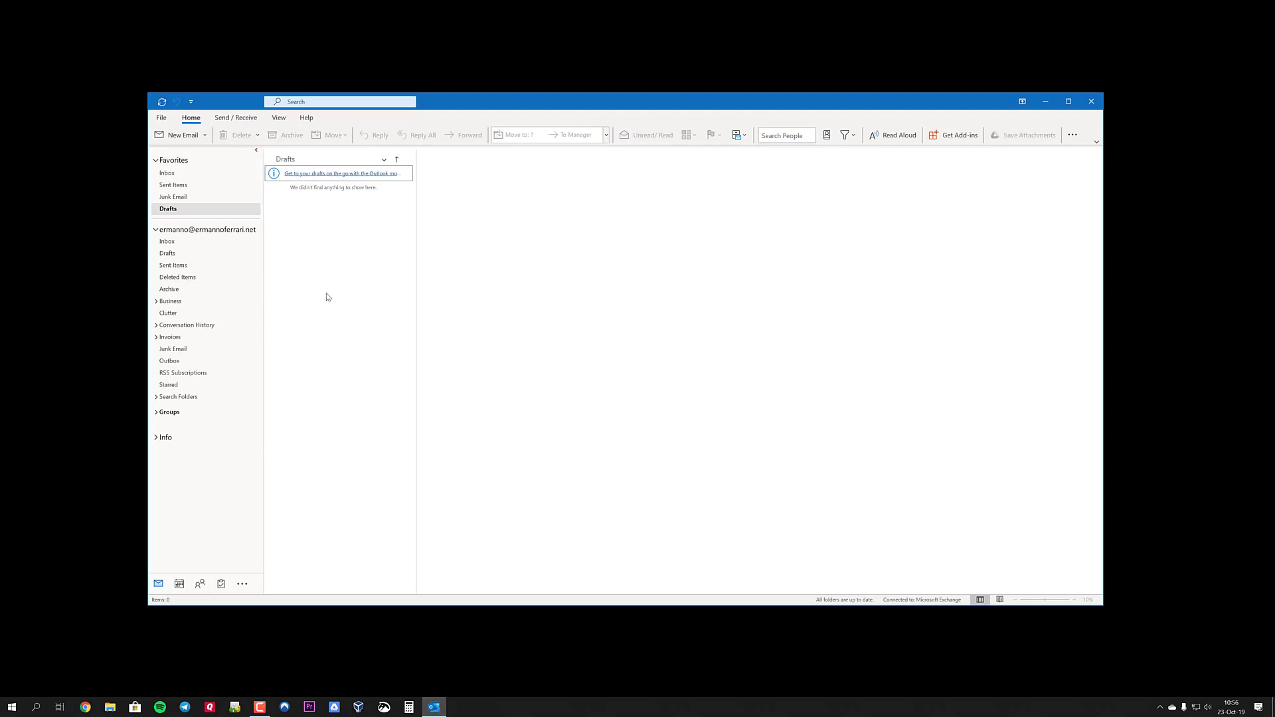
# Step: Start a new email, paste the recipient into To and resolve it, then place the cursor in the body
pyautogui.click(173, 135)
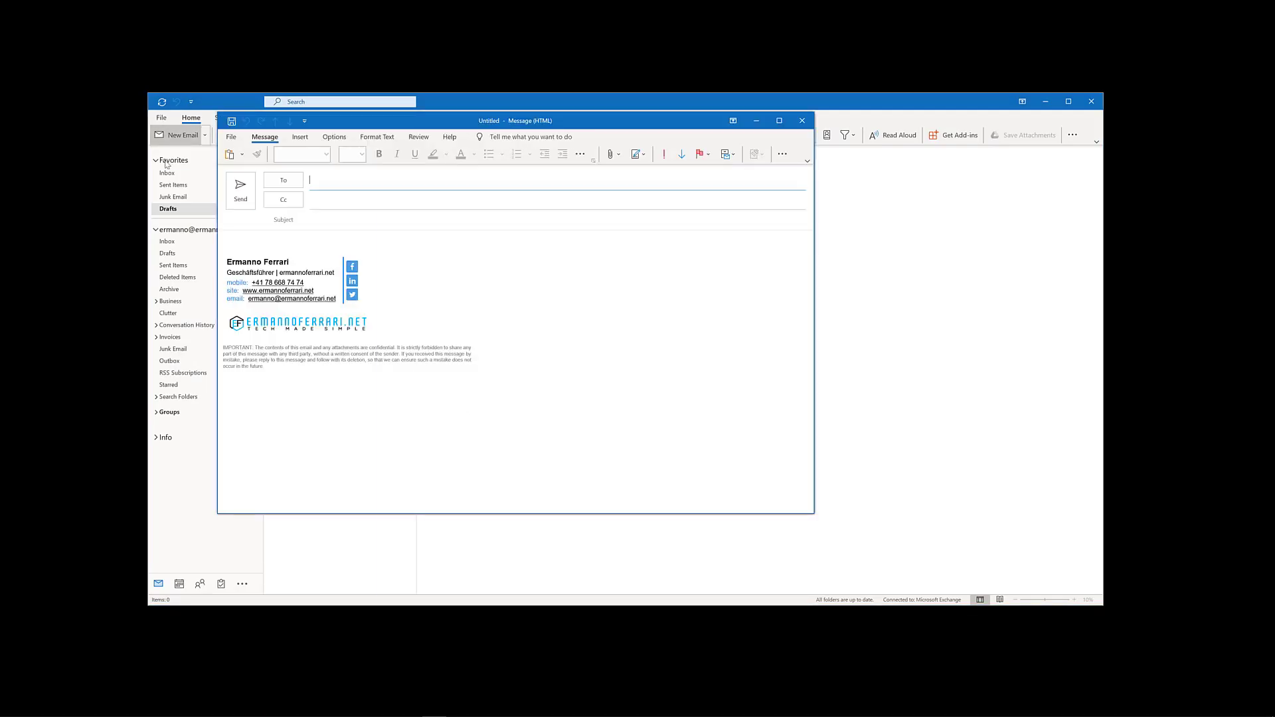
pyautogui.rightClick(328, 182)
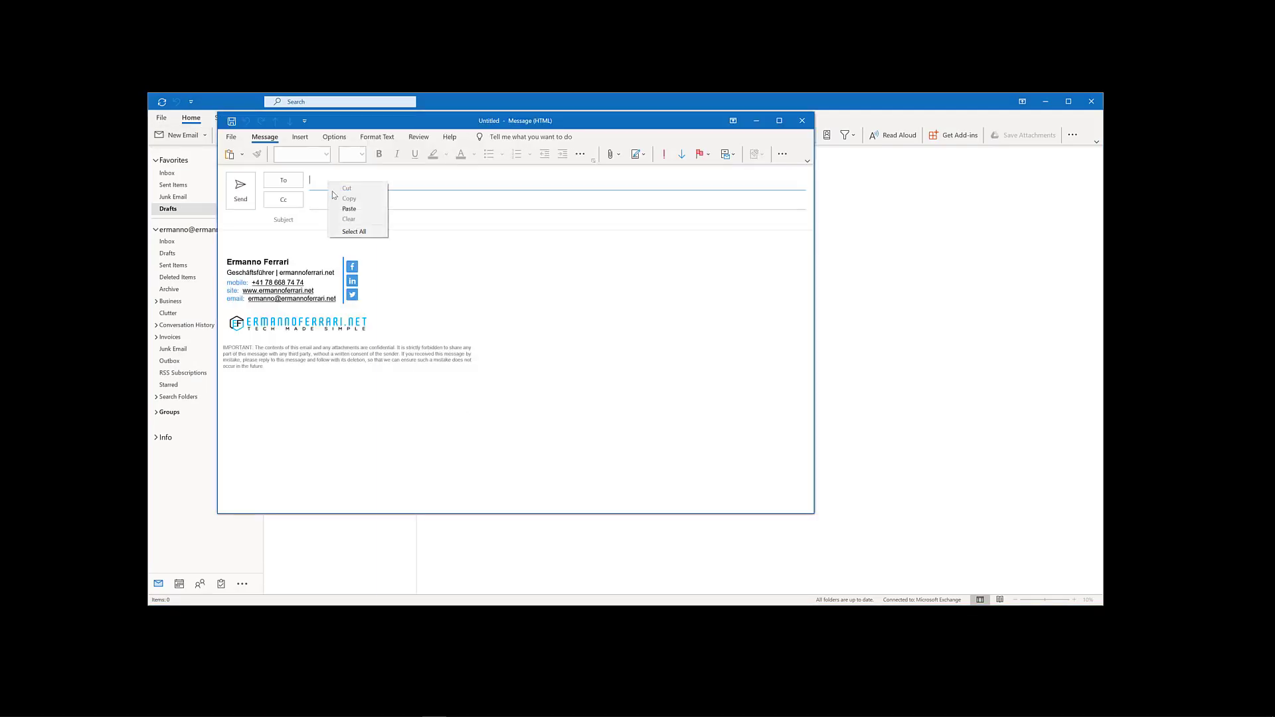
pyautogui.click(342, 208)
pyautogui.click(343, 213)
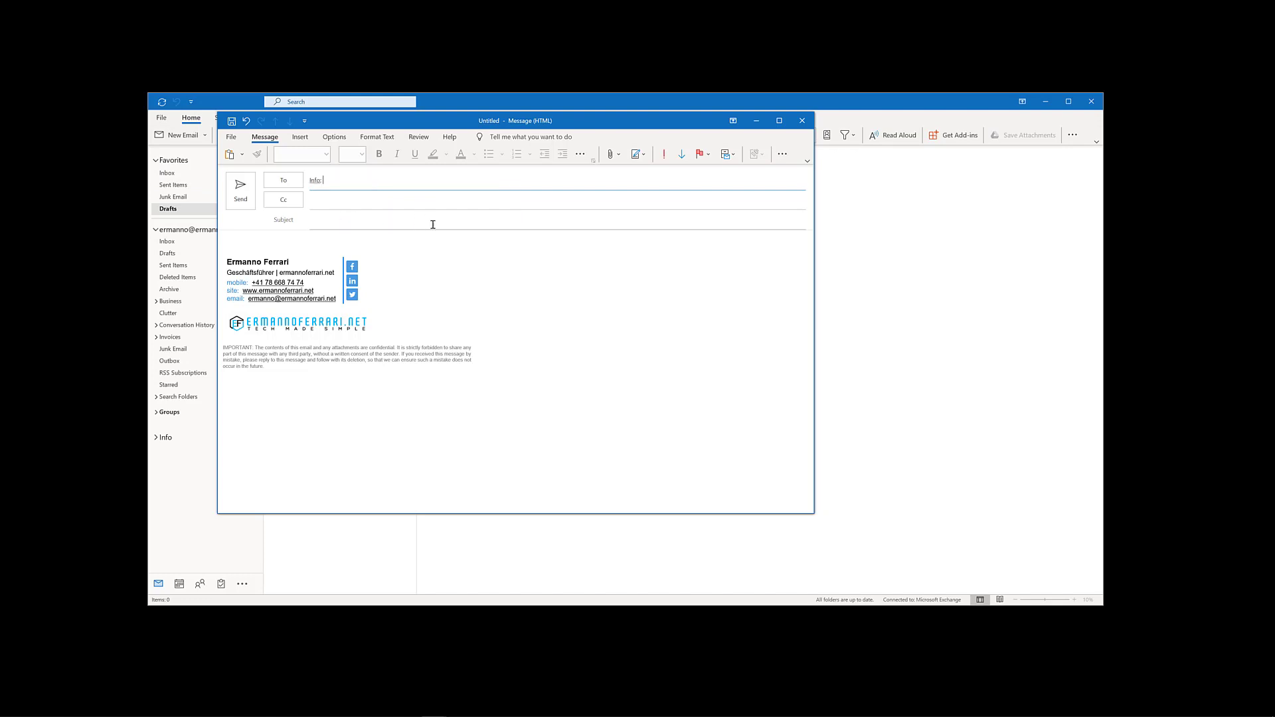
pyautogui.click(312, 219)
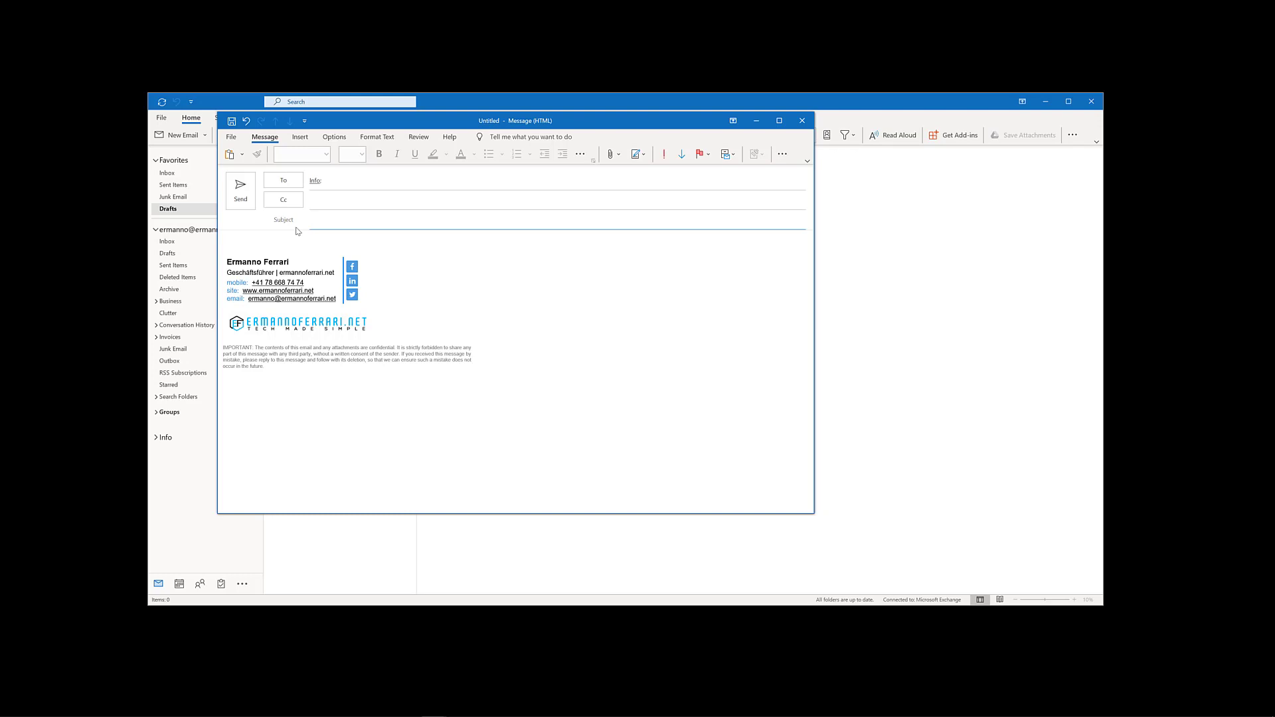
pyautogui.click(614, 289)
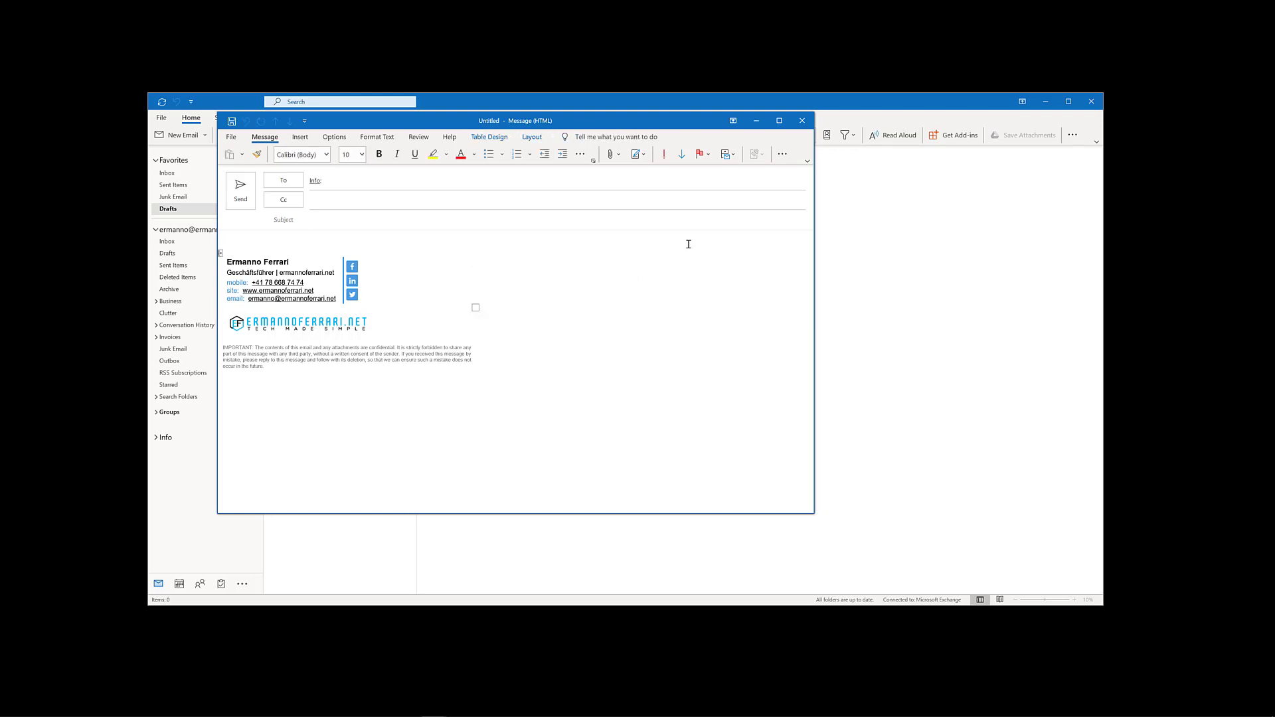
# Step: In the message properties, set Do not deliver before to 28-Oct-19 at 09:00 and close them
pyautogui.click(334, 136)
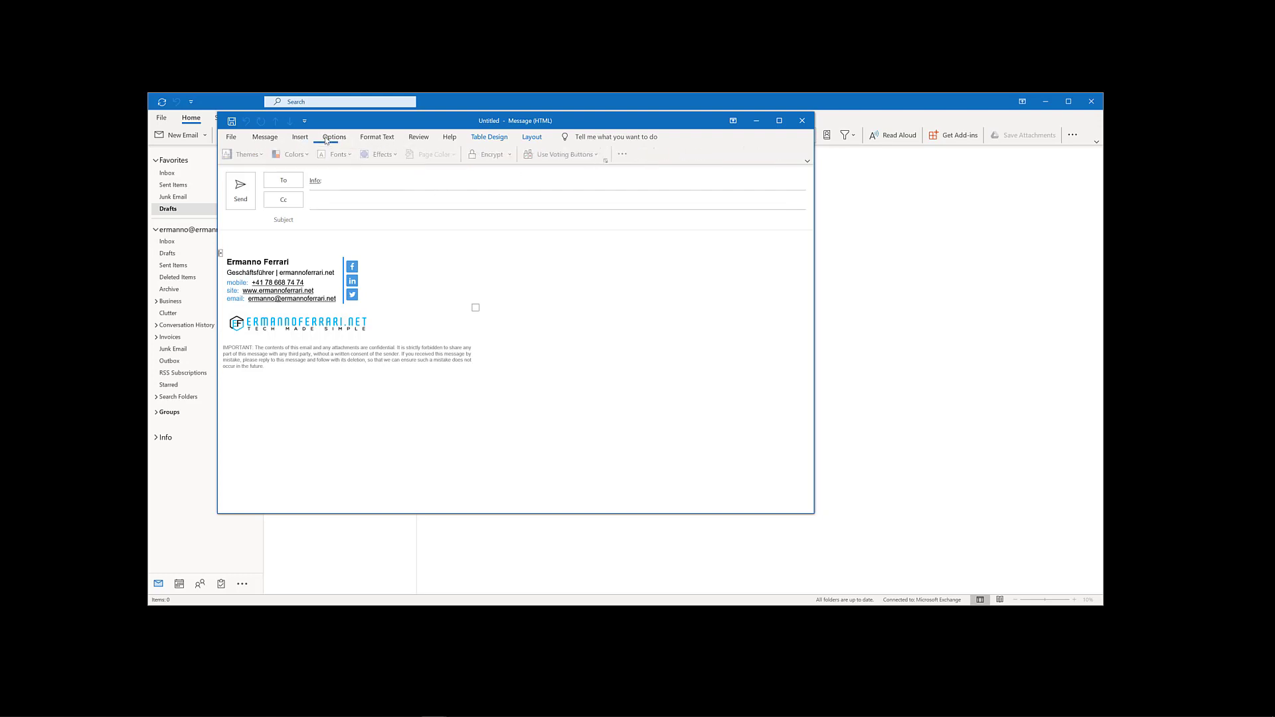
pyautogui.click(623, 155)
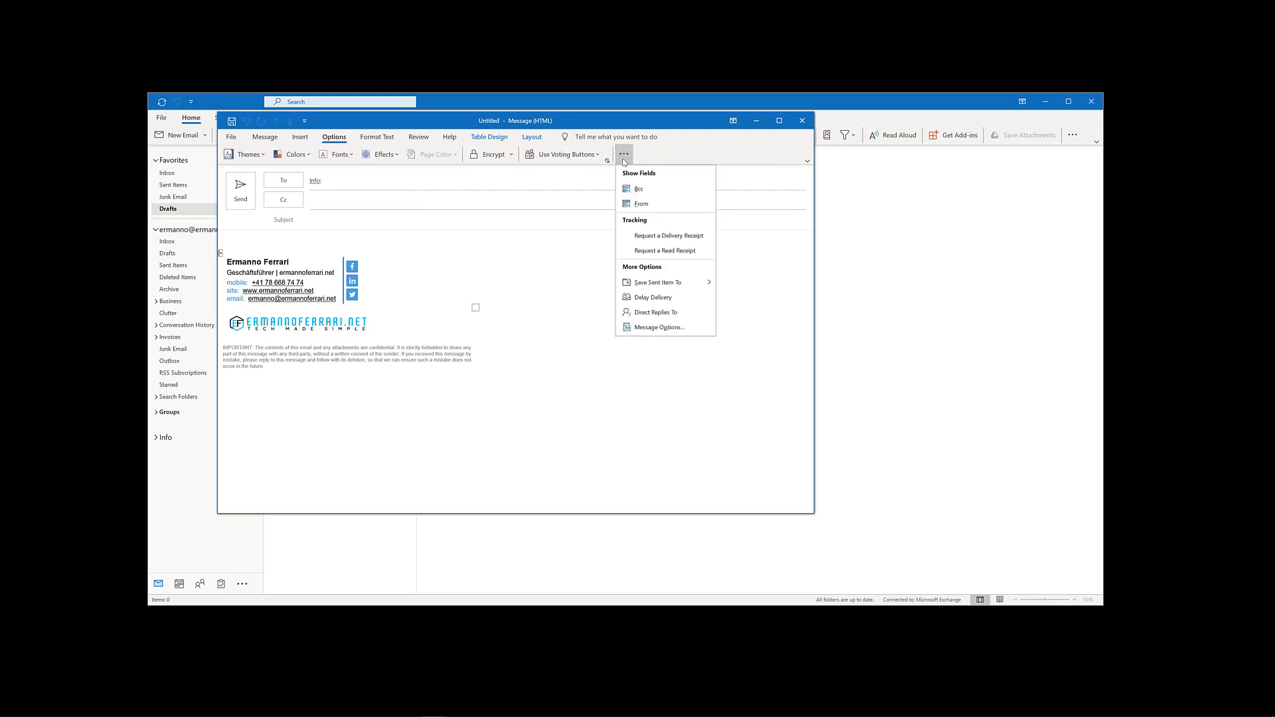
pyautogui.click(651, 298)
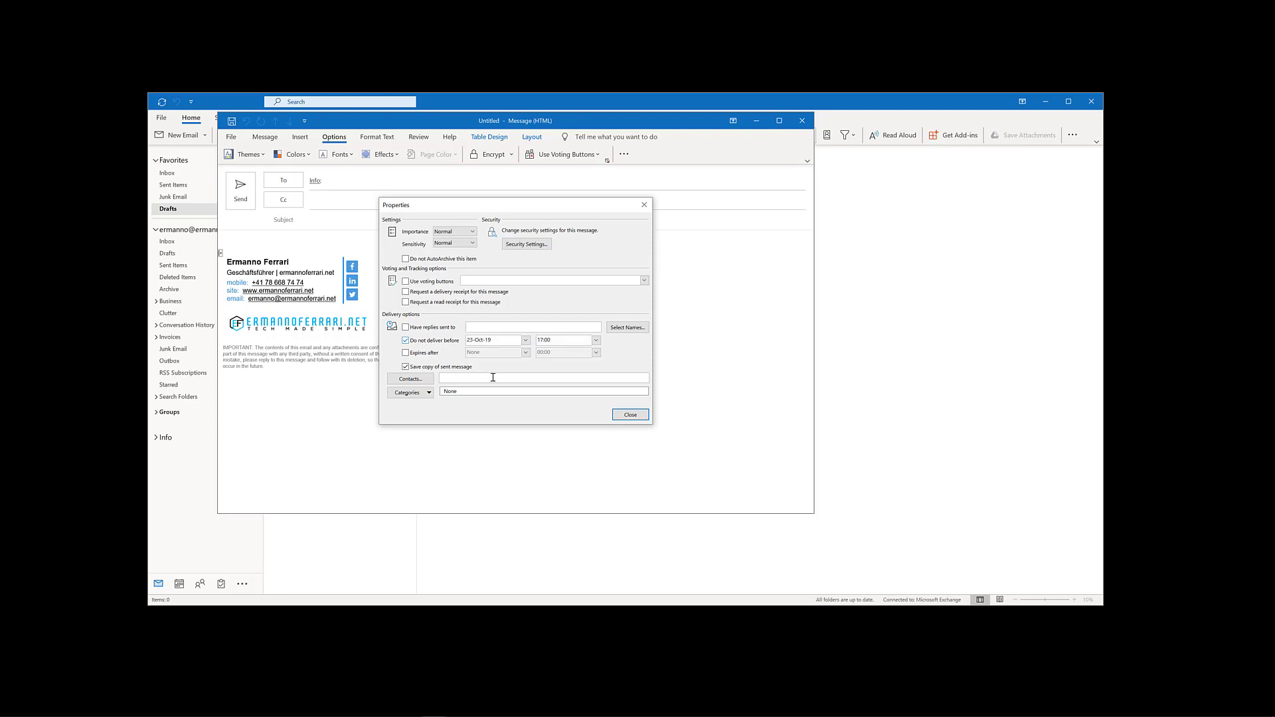
pyautogui.click(525, 340)
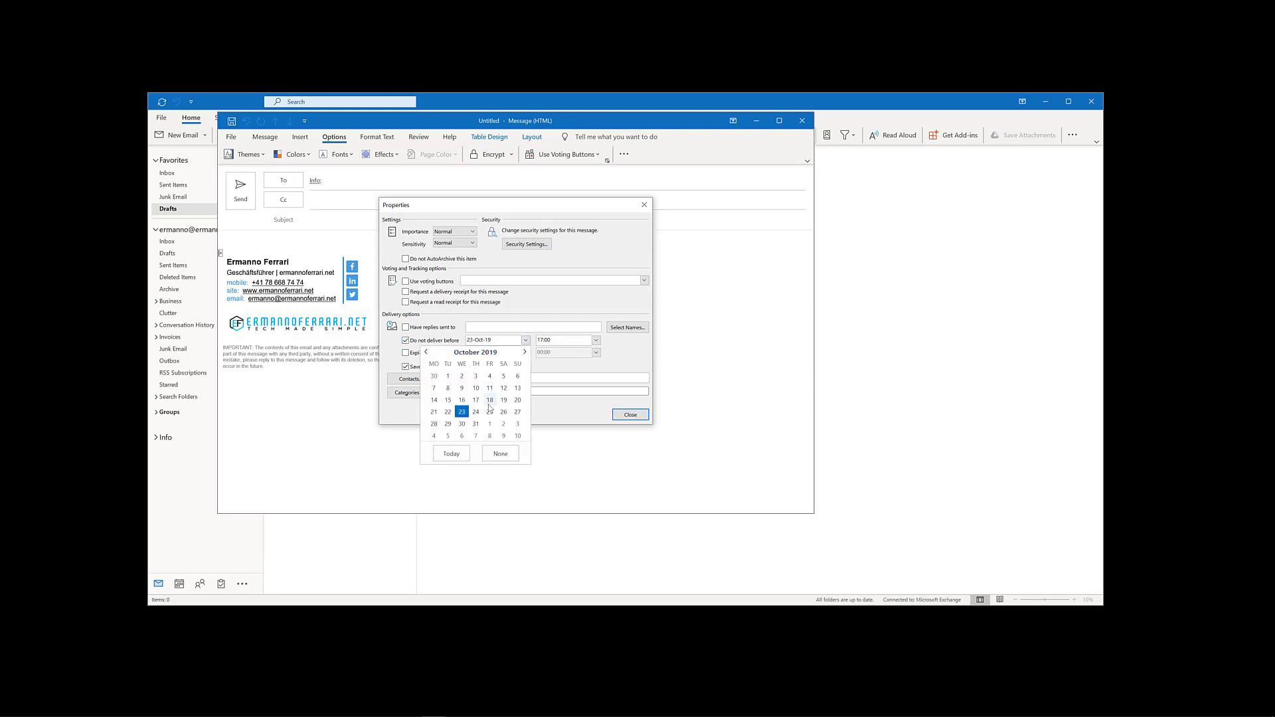
pyautogui.click(434, 424)
pyautogui.click(596, 340)
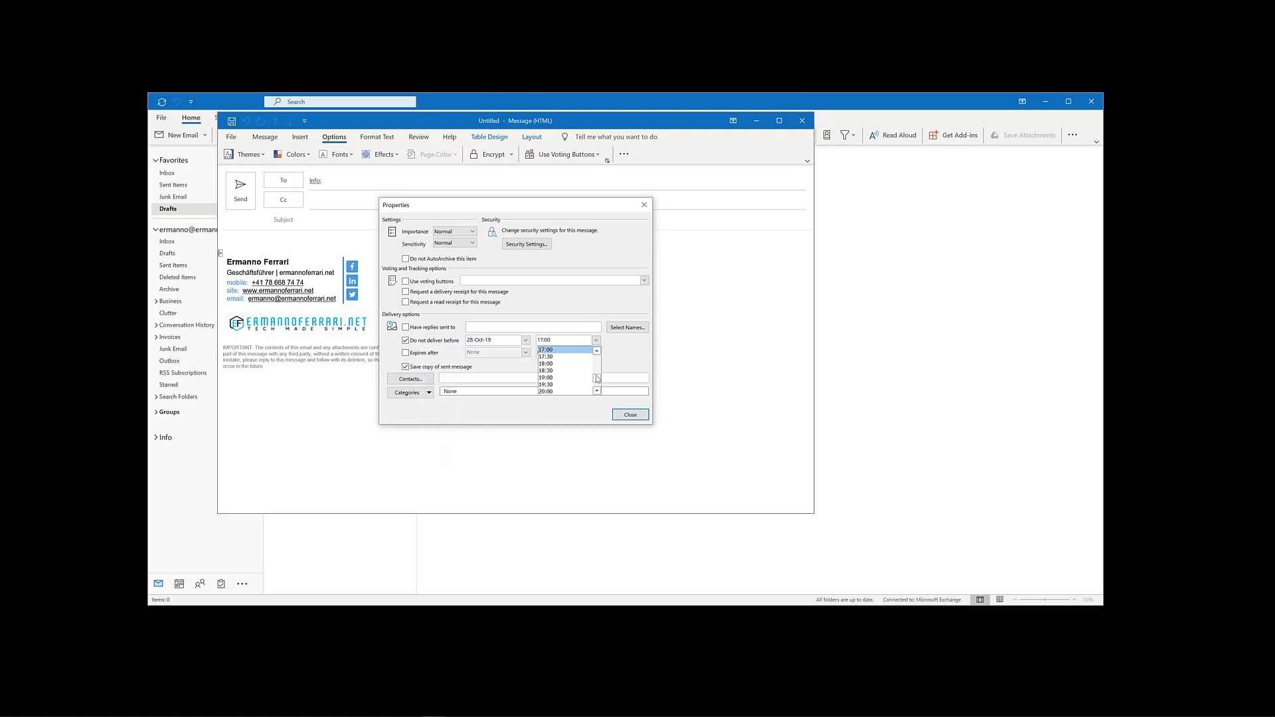
pyautogui.moveTo(596, 378); pyautogui.dragTo(597, 369)
pyautogui.click(565, 378)
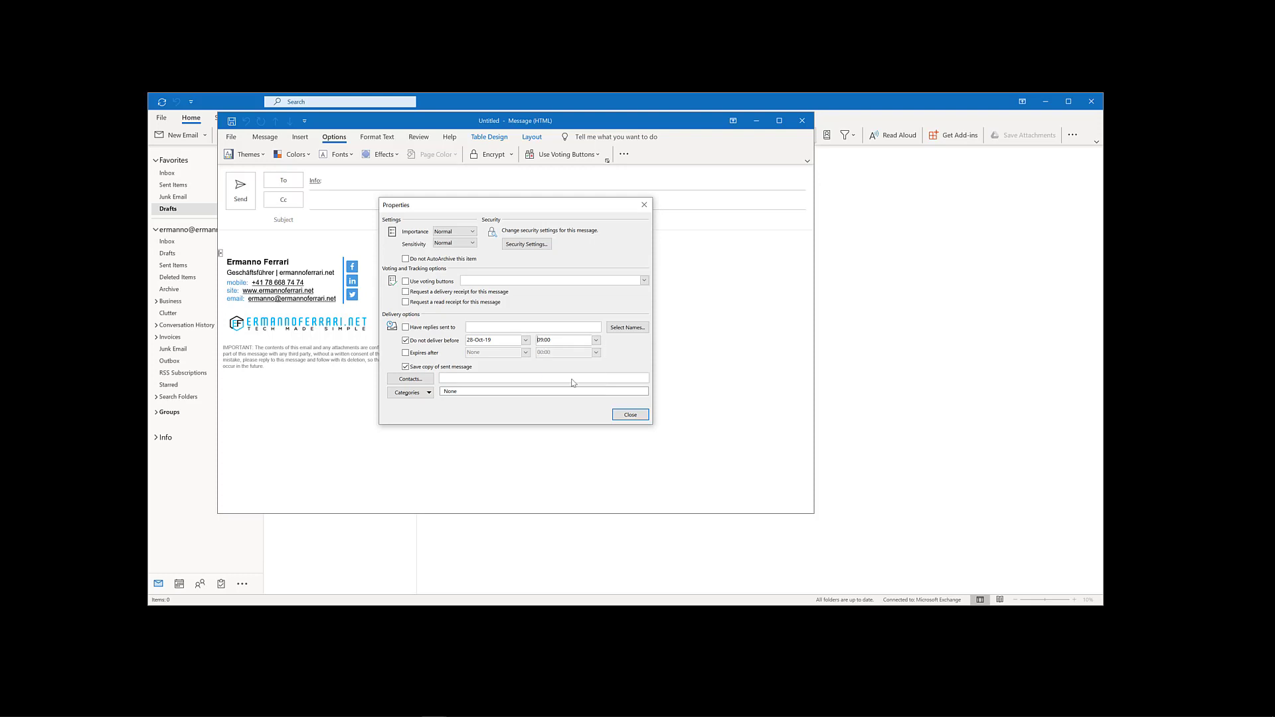
pyautogui.click(630, 413)
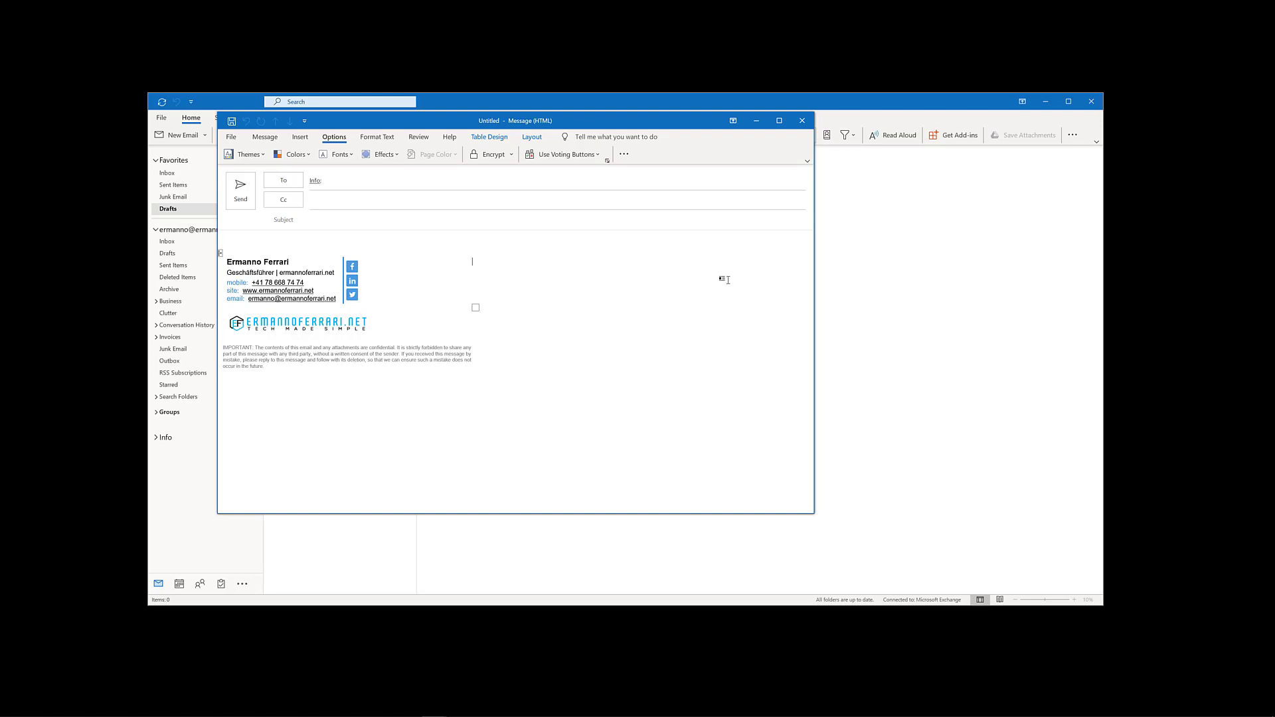
# Step: Discard the unsaved message and turn off Use Cached Exchange Mode for the Exchange account
pyautogui.click(802, 120)
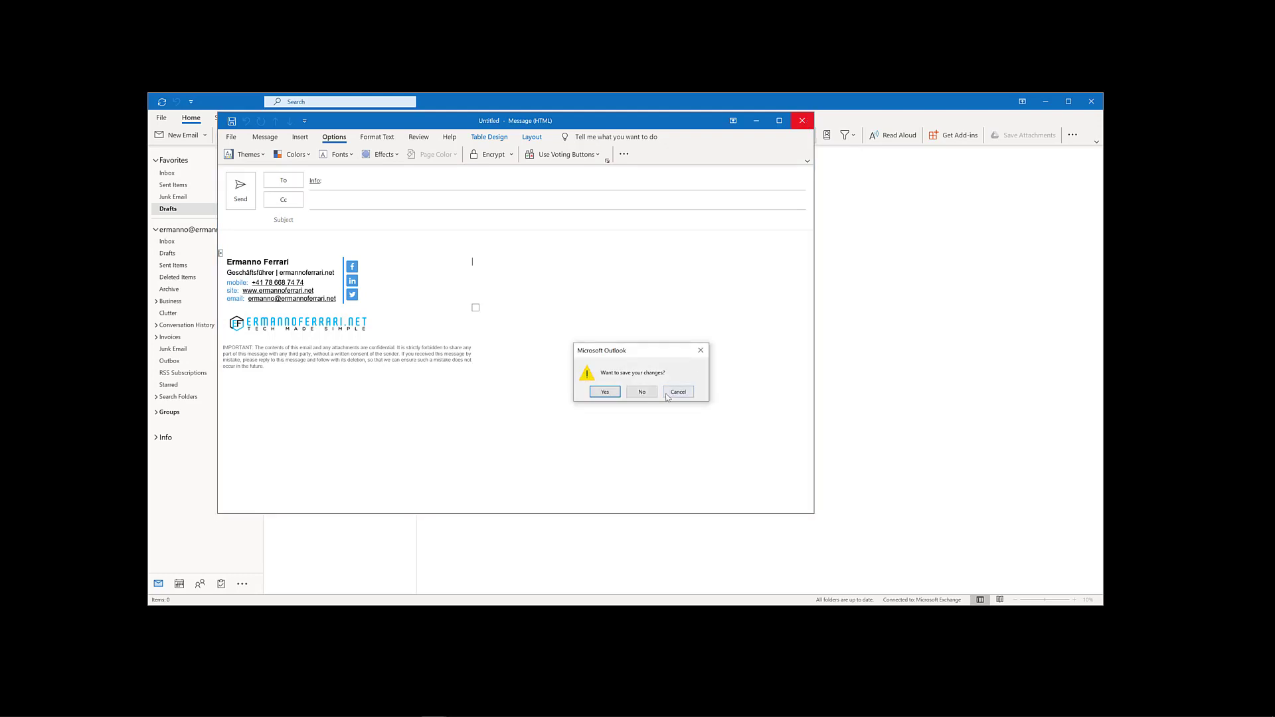
pyautogui.click(642, 393)
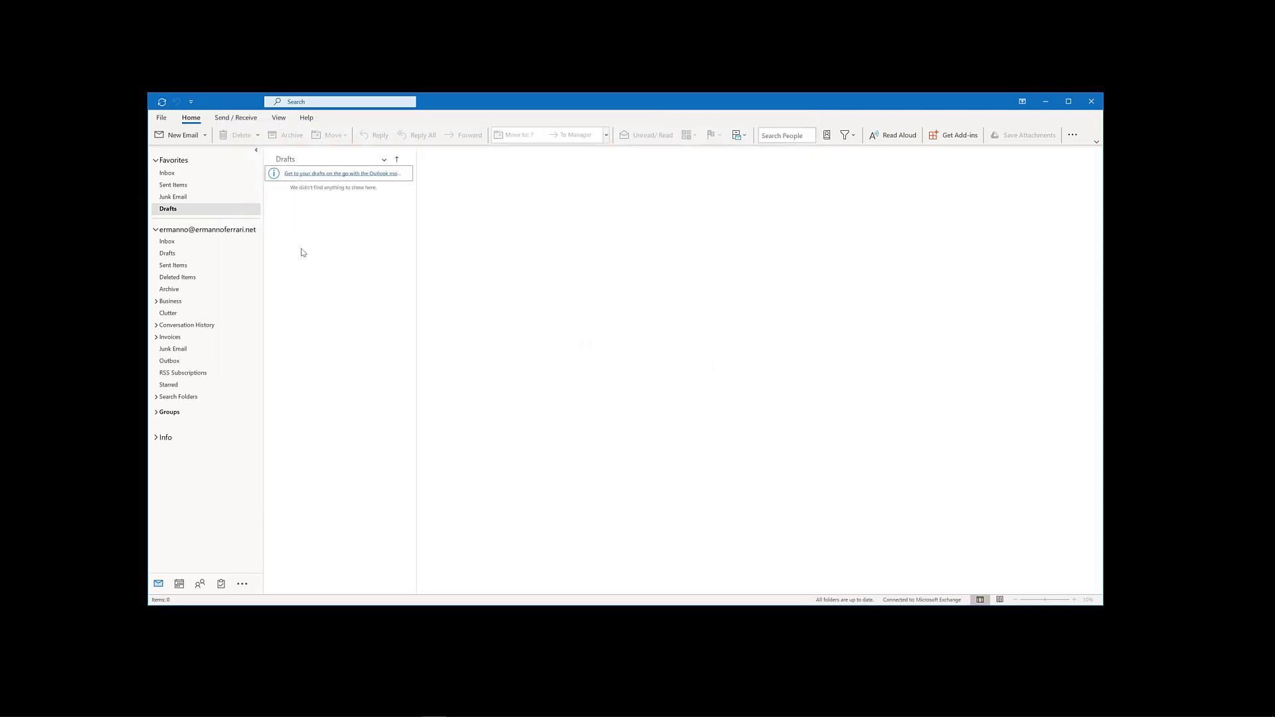
pyautogui.click(160, 118)
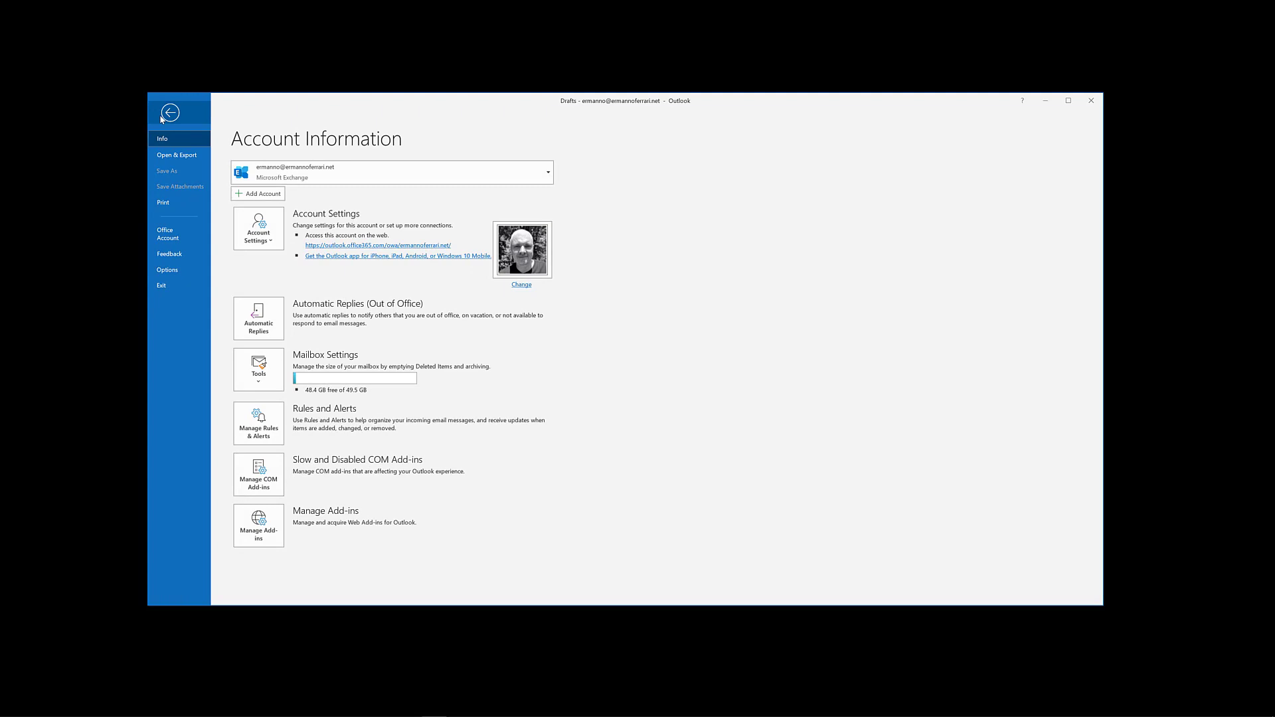
pyautogui.click(263, 239)
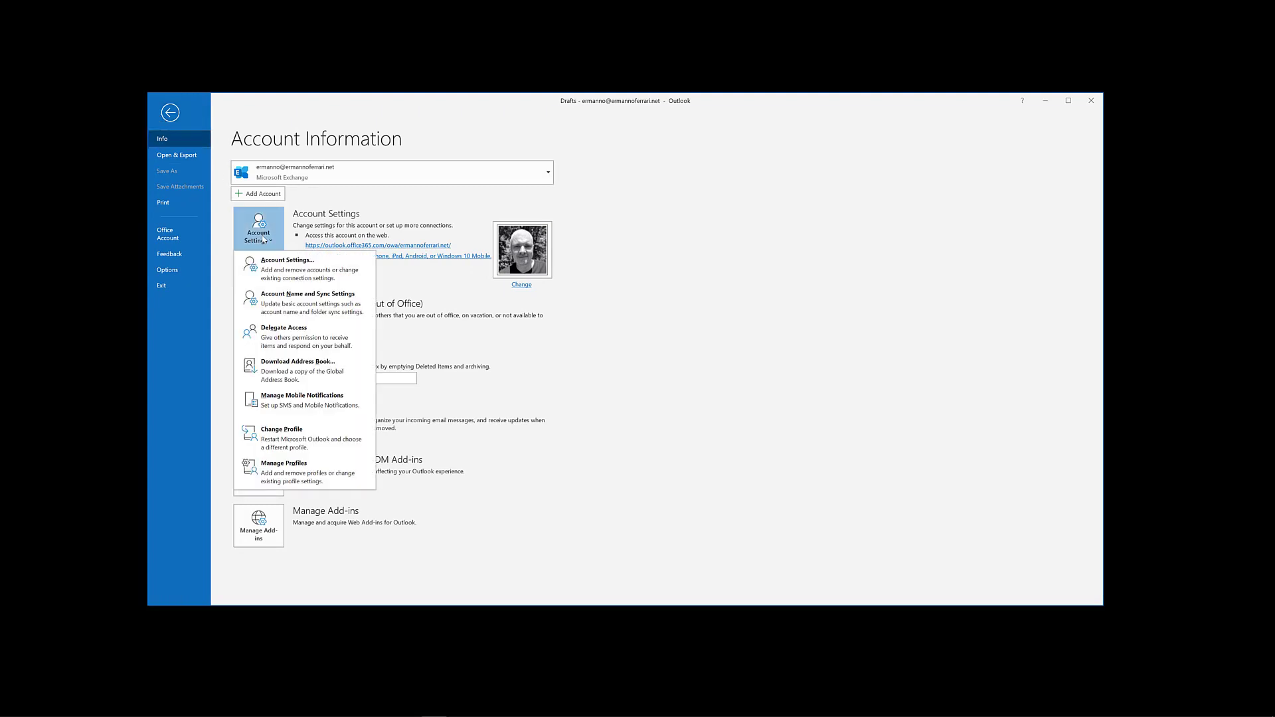
pyautogui.click(284, 279)
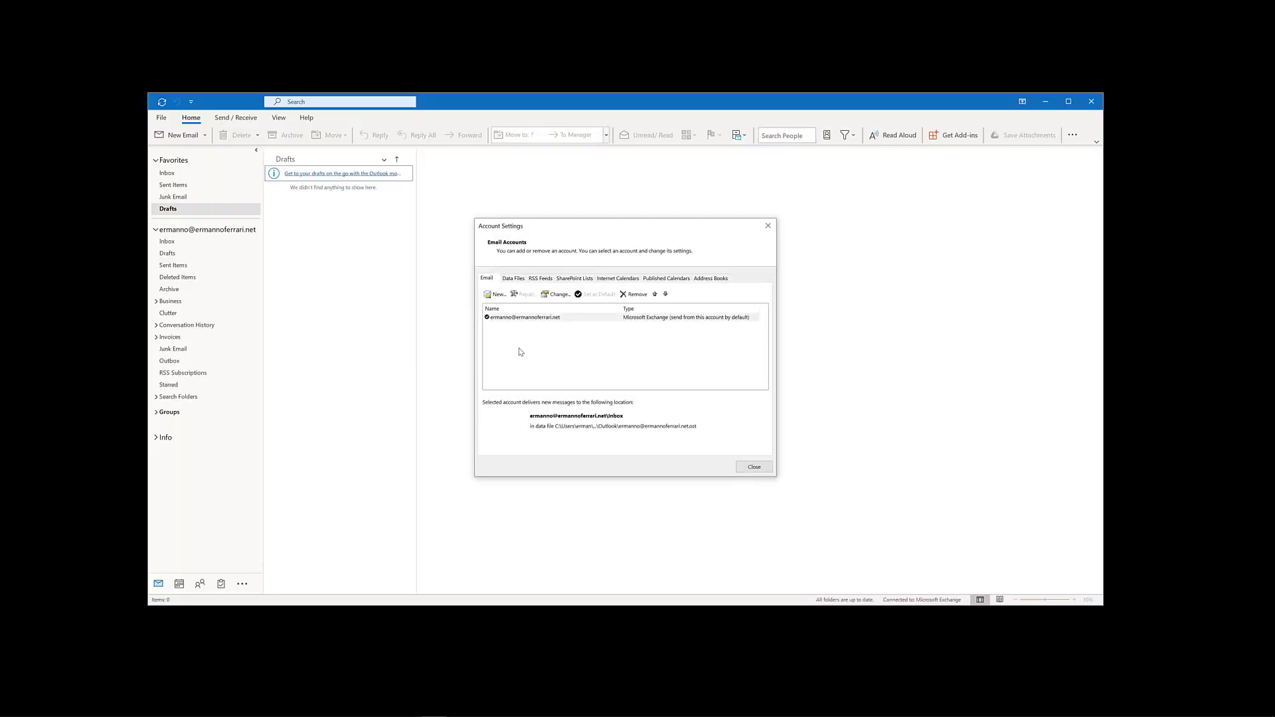
pyautogui.click(533, 318)
pyautogui.doubleClick(532, 320)
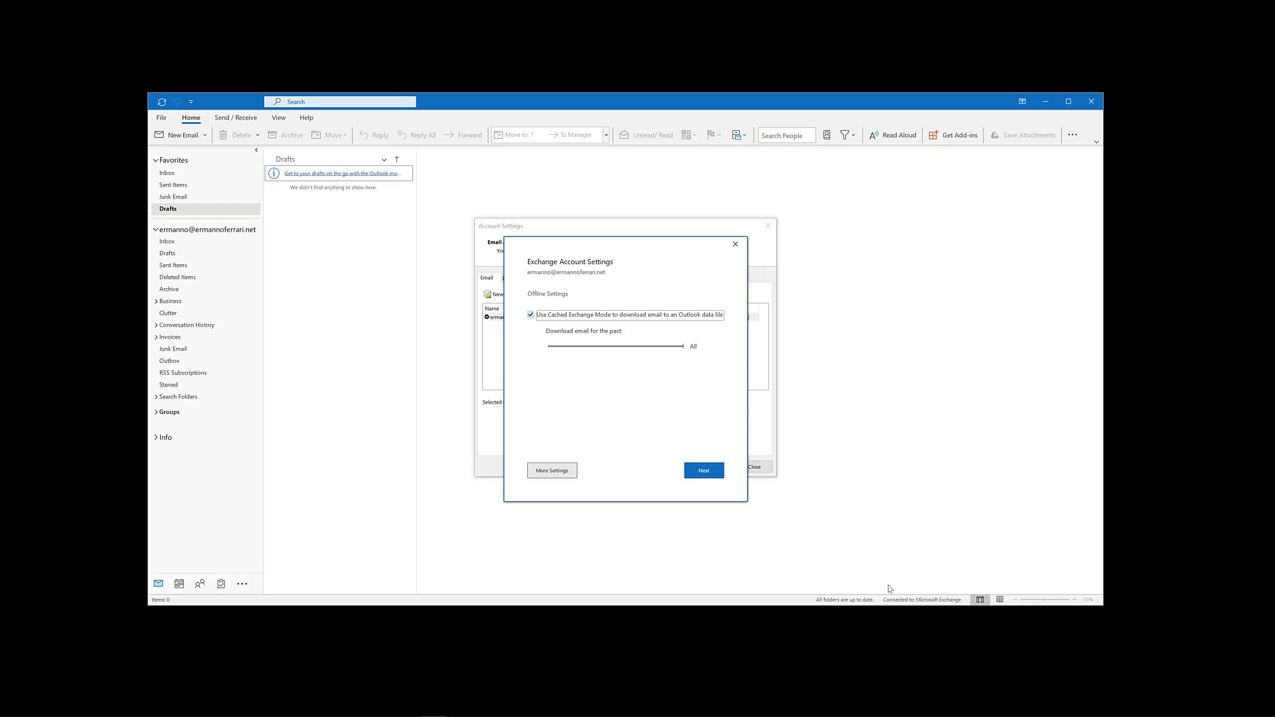
pyautogui.click(531, 315)
pyautogui.click(702, 469)
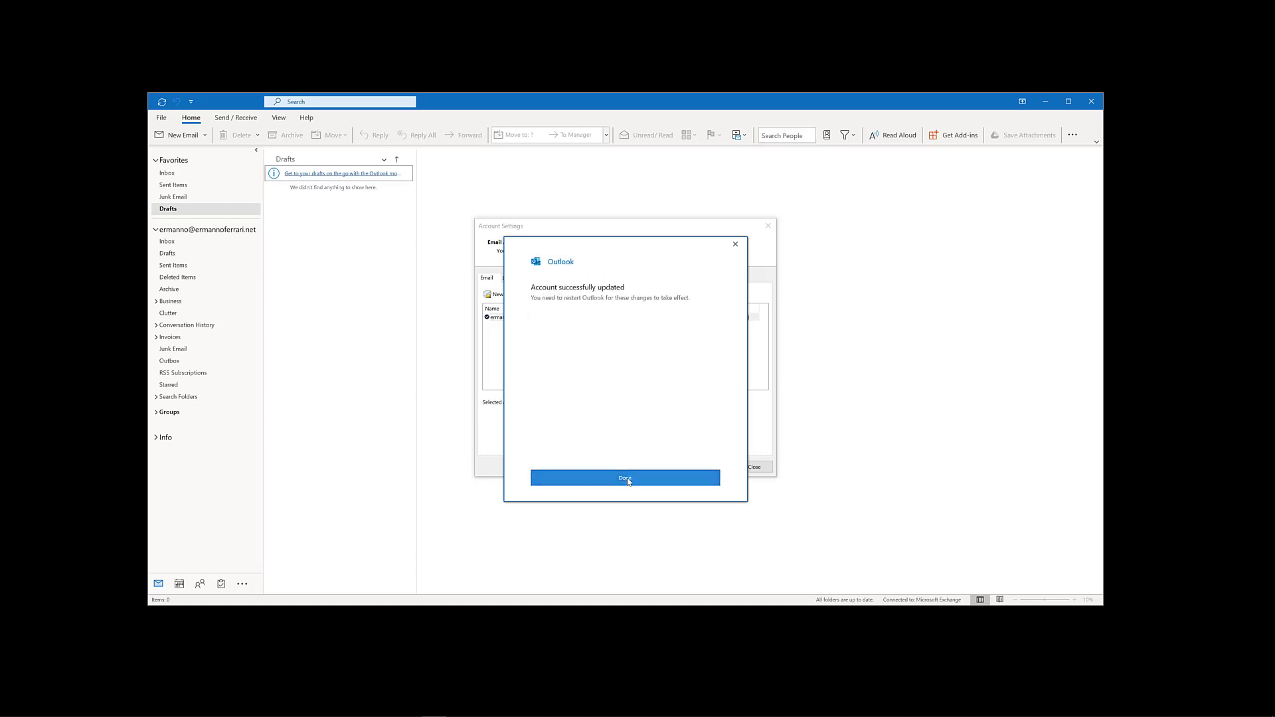
pyautogui.click(628, 479)
pyautogui.click(752, 467)
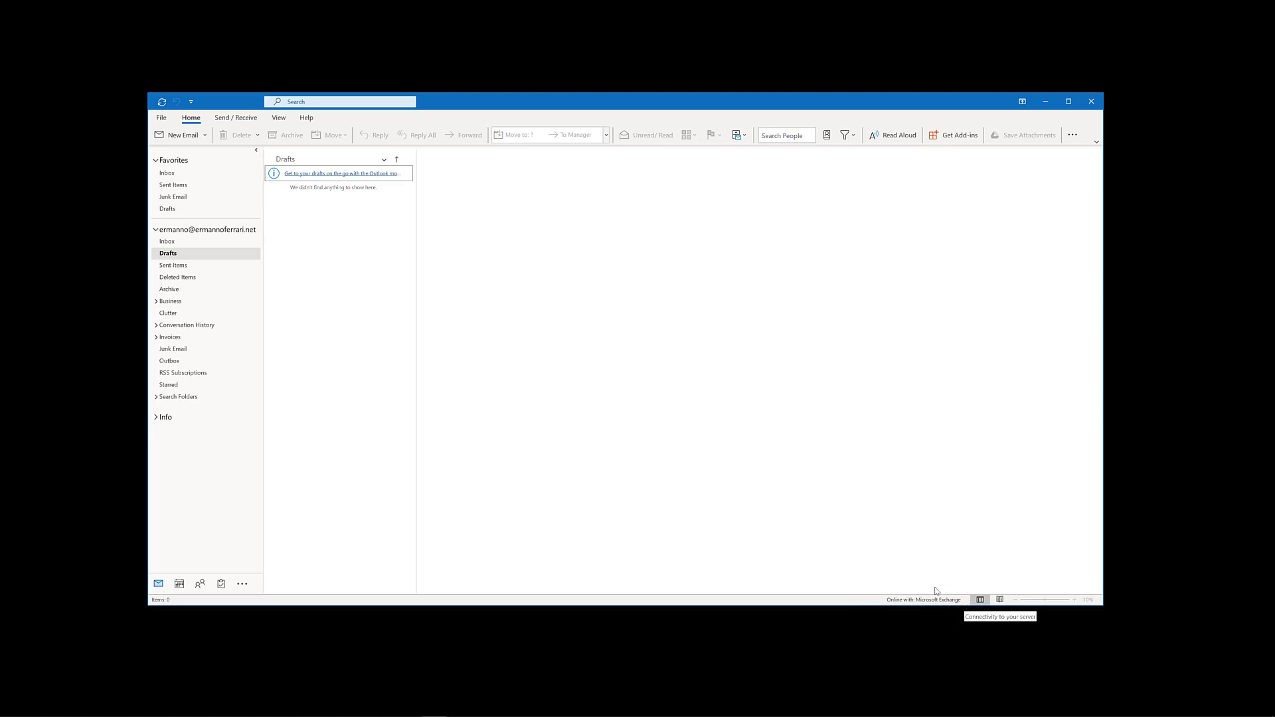
# Step: Start a new email with the recipient pasted into To and resolved
pyautogui.click(176, 135)
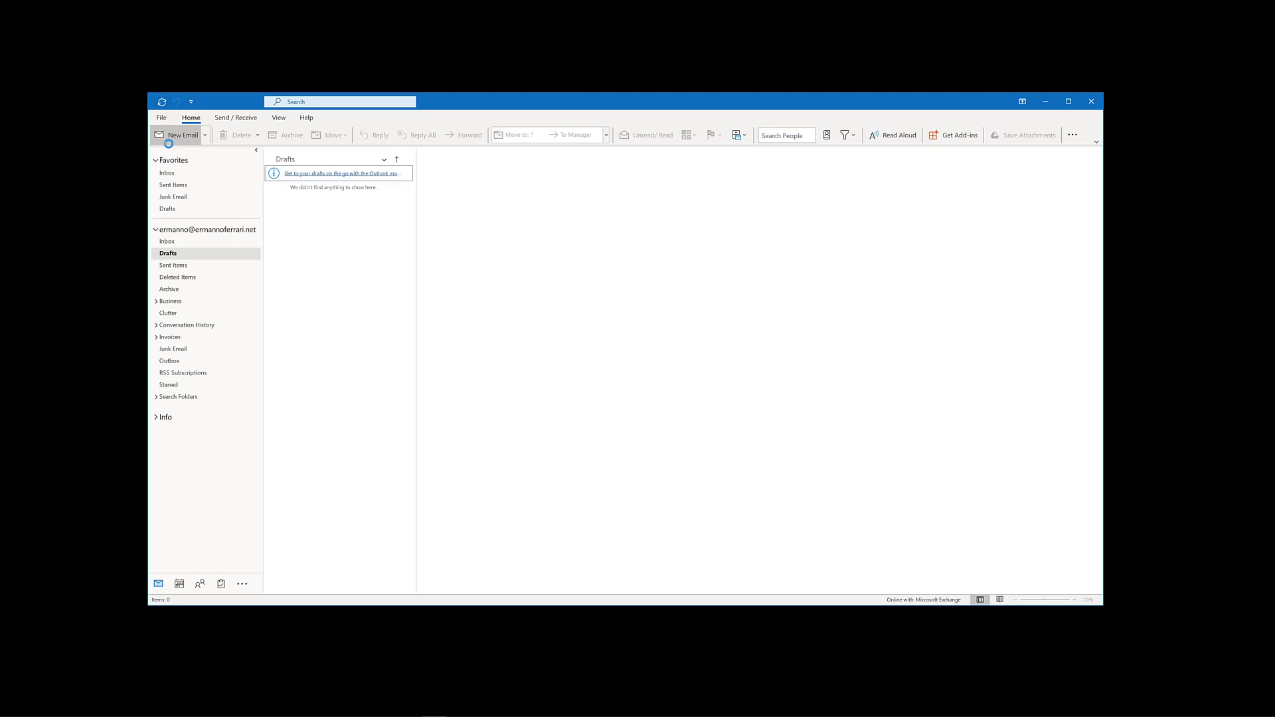
pyautogui.rightClick(318, 186)
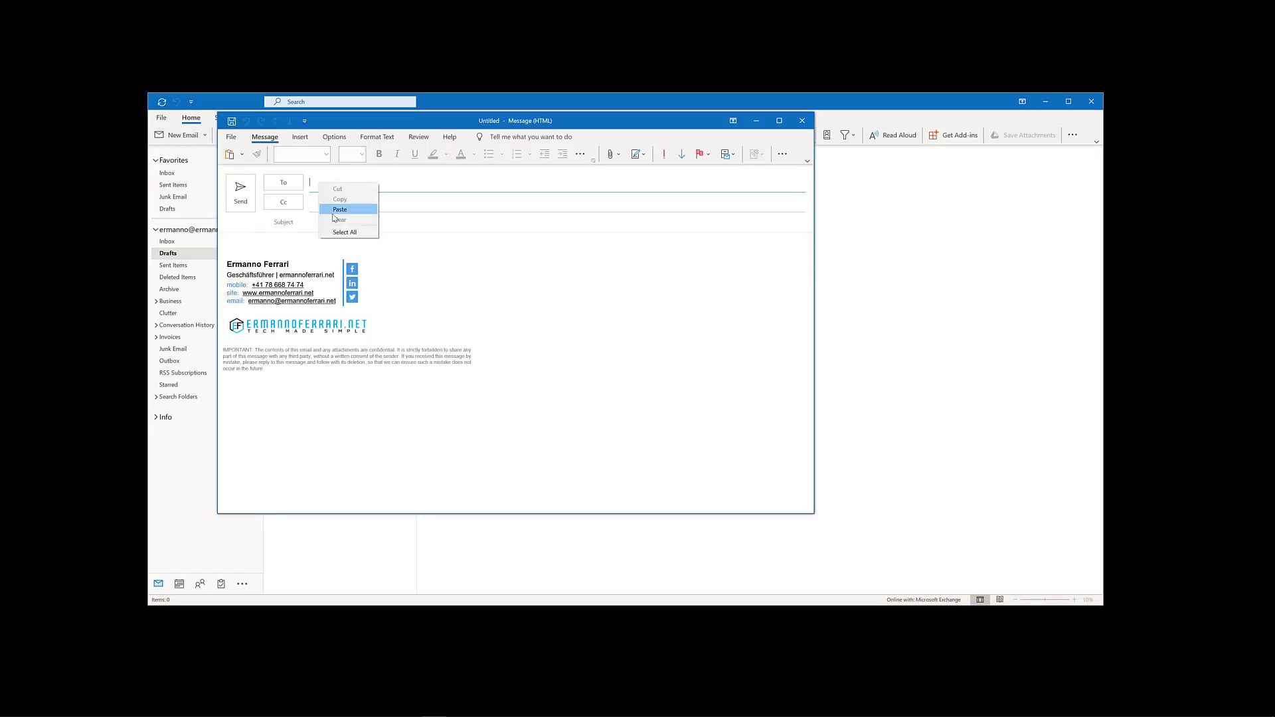
pyautogui.click(337, 206)
pyautogui.click(449, 216)
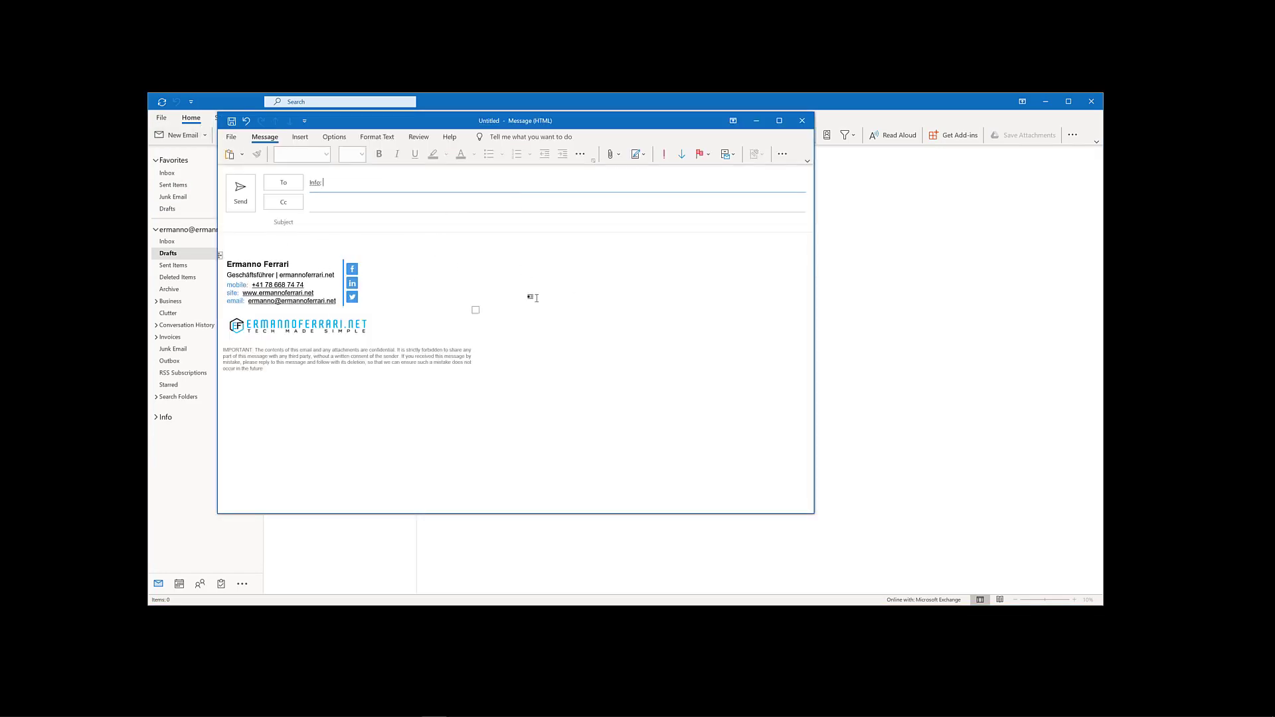
# Step: Set Delay Delivery so the message isn't delivered before 28-Oct-19 at 09:00
pyautogui.click(333, 136)
pyautogui.click(624, 154)
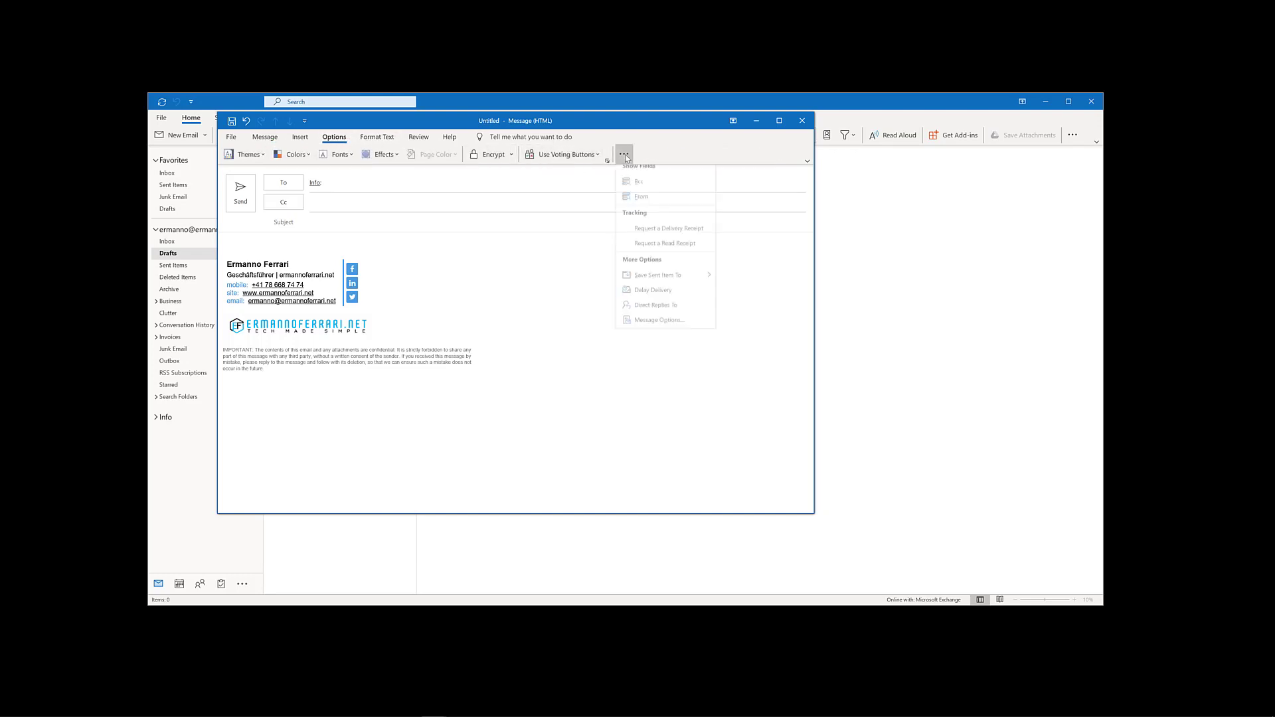
pyautogui.click(654, 290)
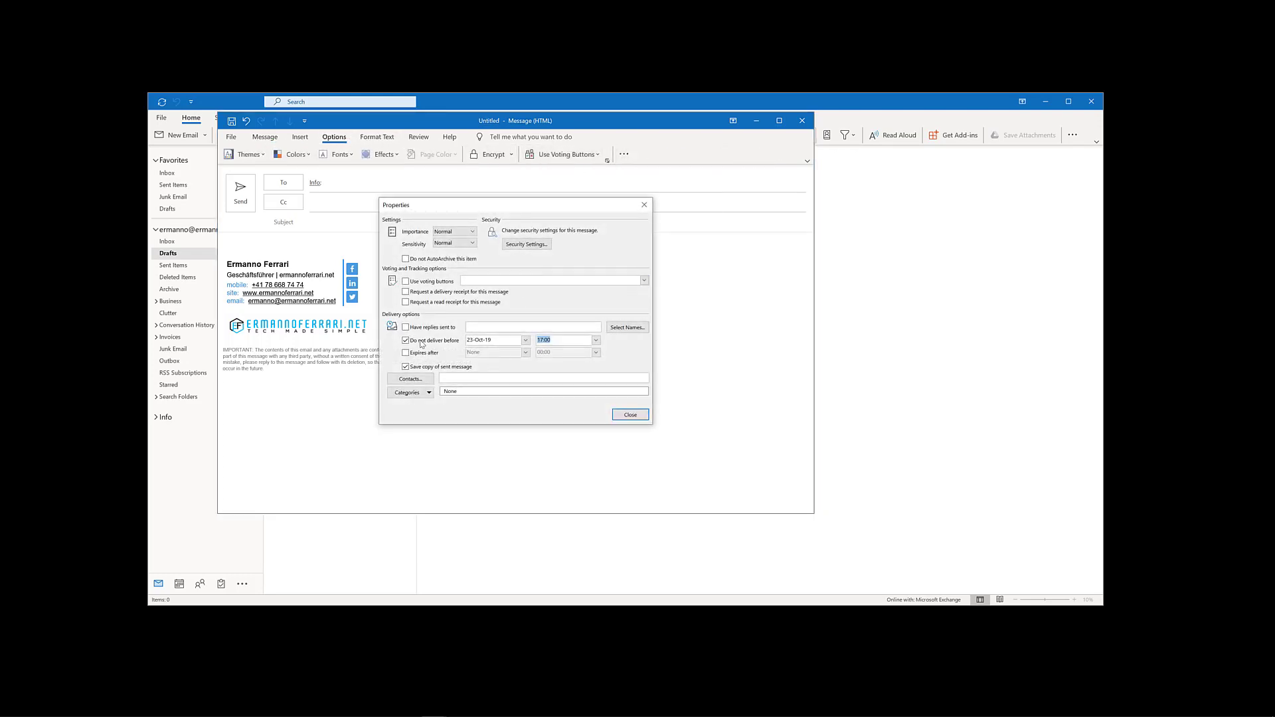
pyautogui.click(525, 340)
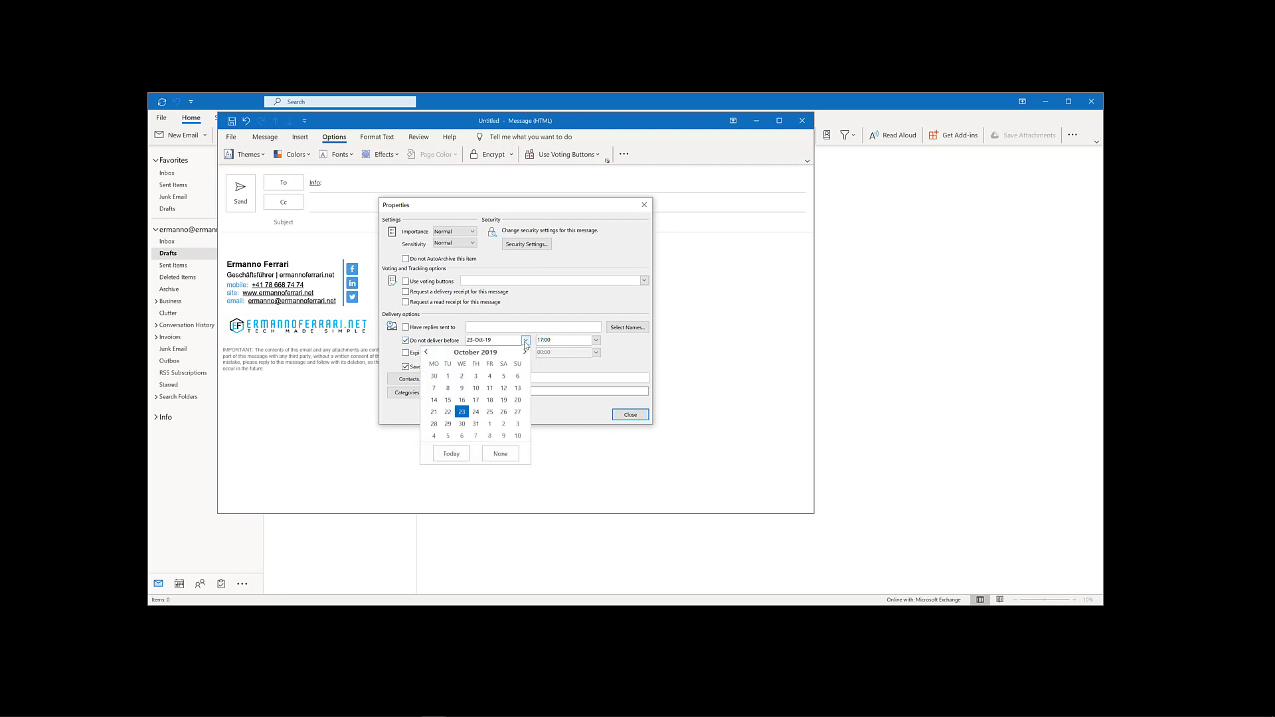
pyautogui.click(434, 424)
pyautogui.click(596, 340)
pyautogui.scroll(4, 597, 372)
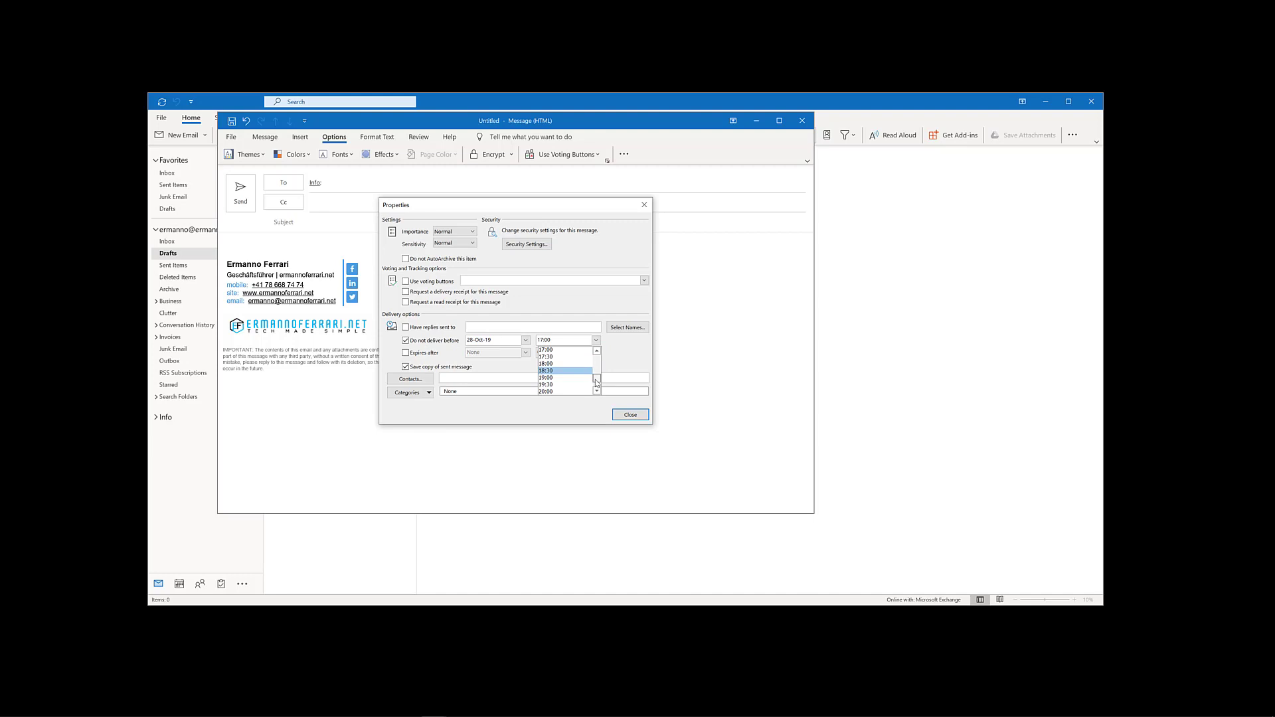
pyautogui.scroll(2, 565, 371)
pyautogui.click(565, 363)
pyautogui.click(630, 415)
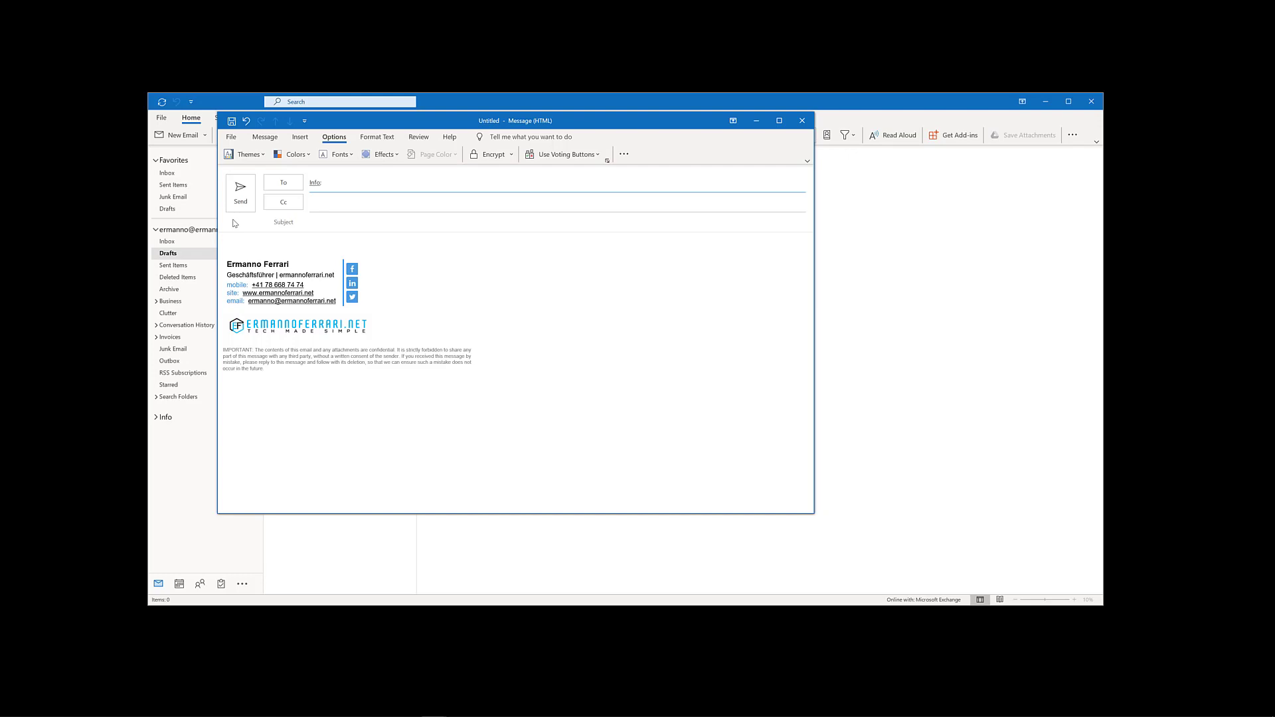
# Step: Close the message without saving and minimize Outlook to show the desktop
pyautogui.click(802, 120)
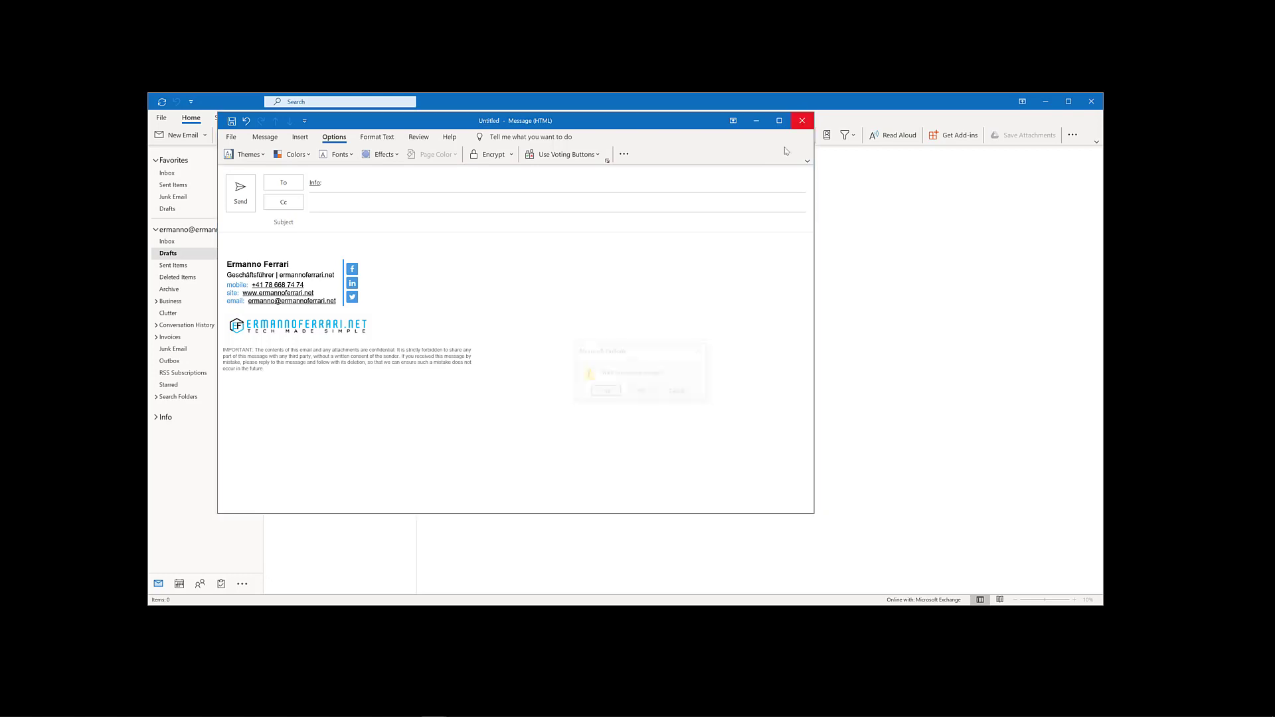
pyautogui.click(642, 392)
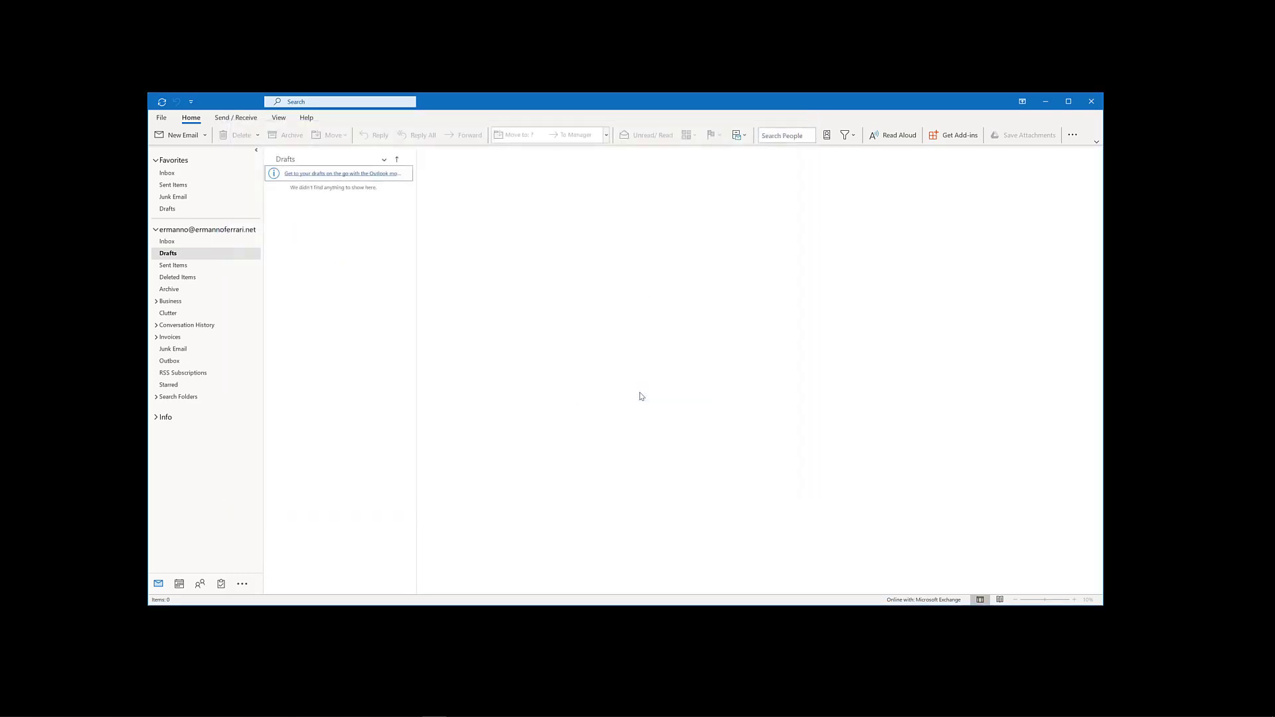
pyautogui.click(1047, 101)
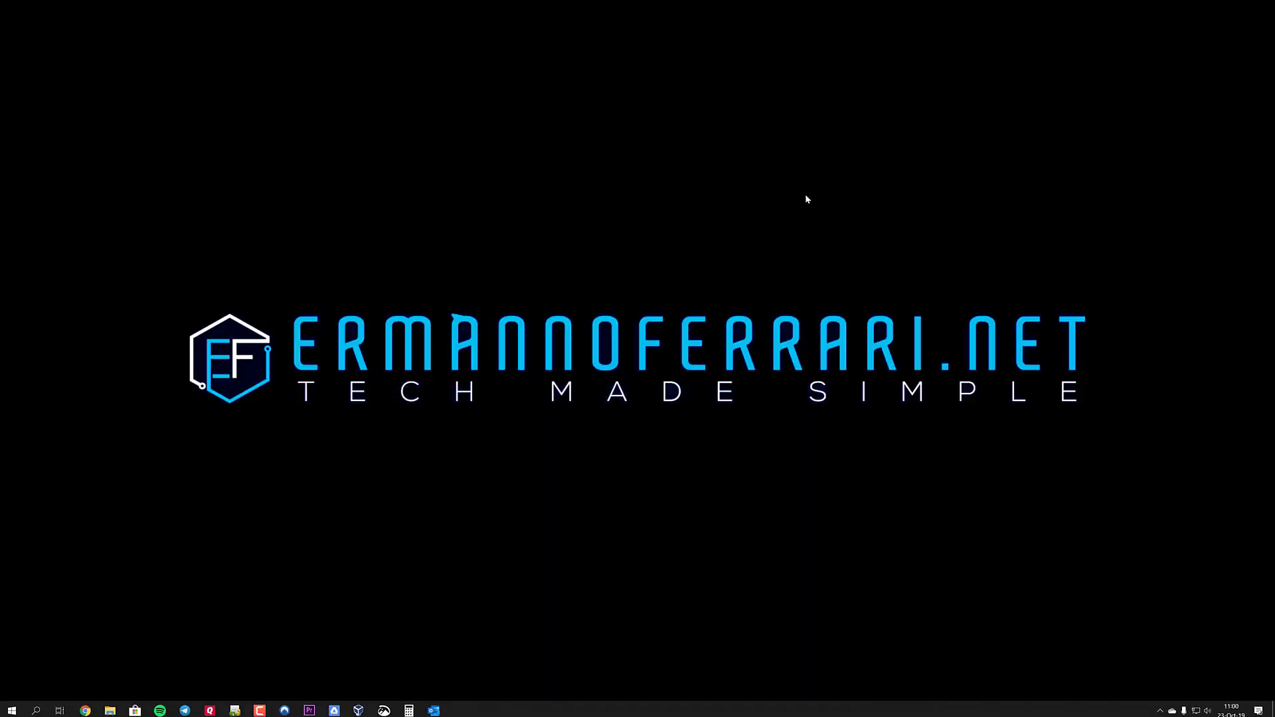